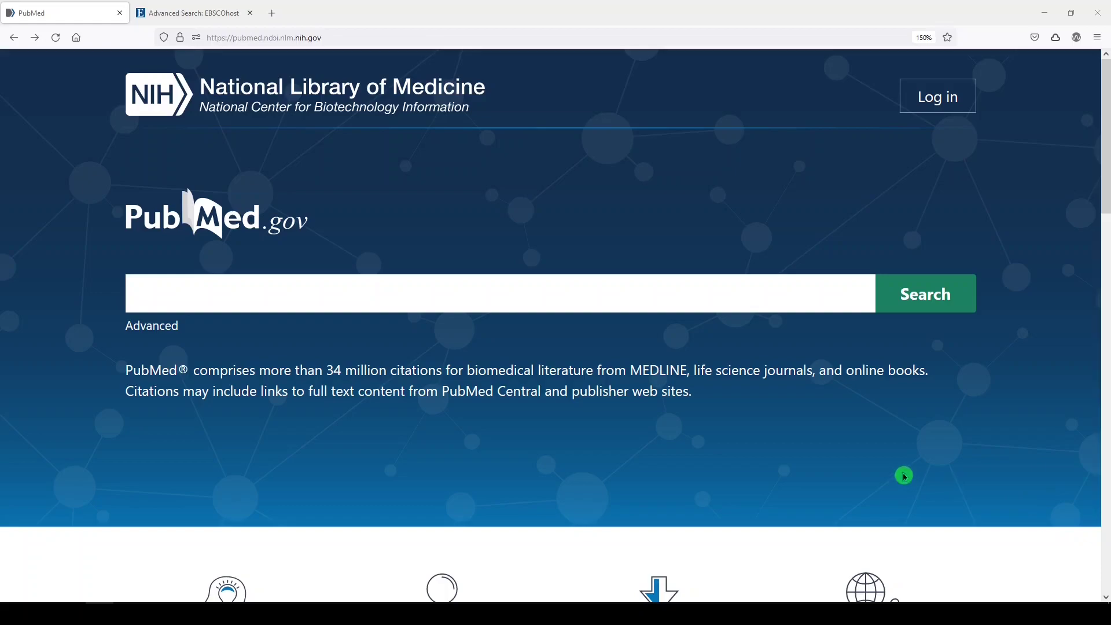
Step: Search the MeSH Database for 'cystic fibrosis'
scroll(903, 474, "down", 5)
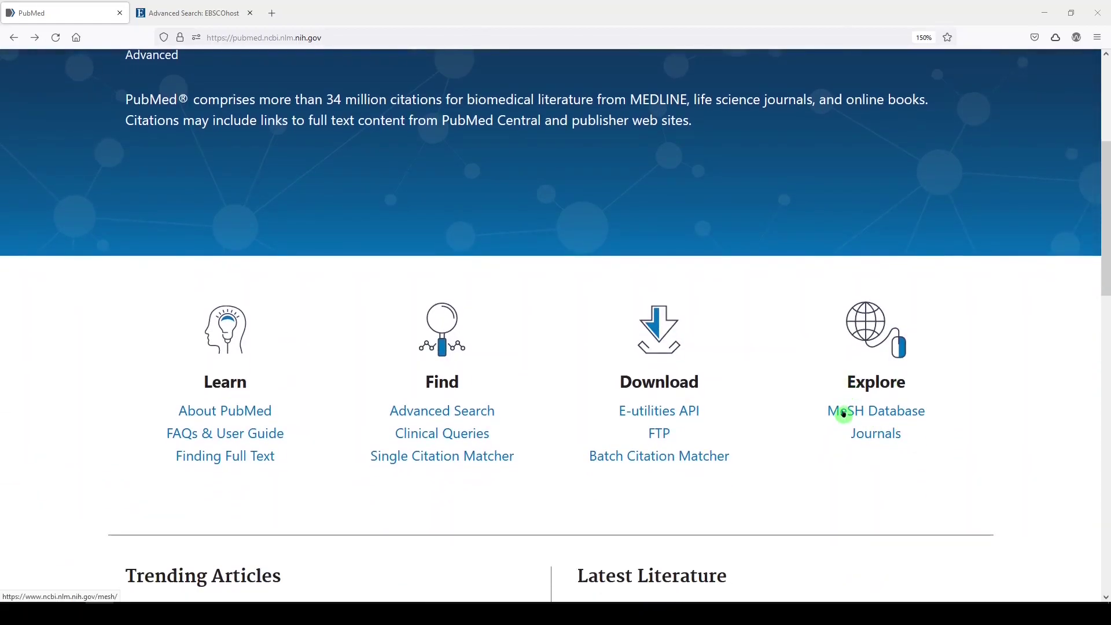
left_click(843, 412)
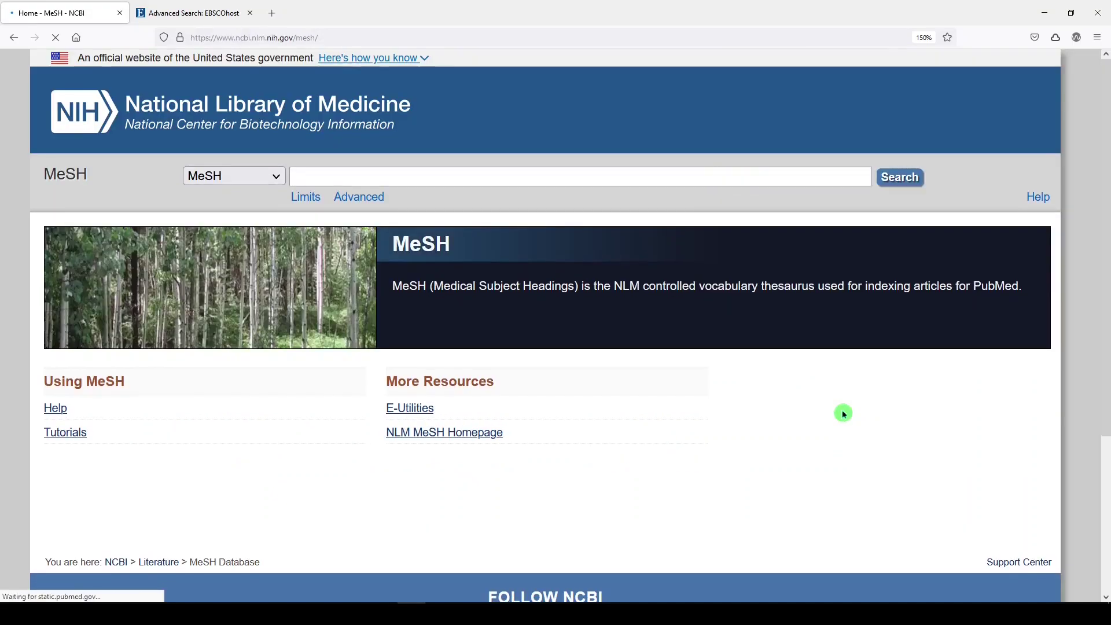
type("cystic fibrosis")
key("Return")
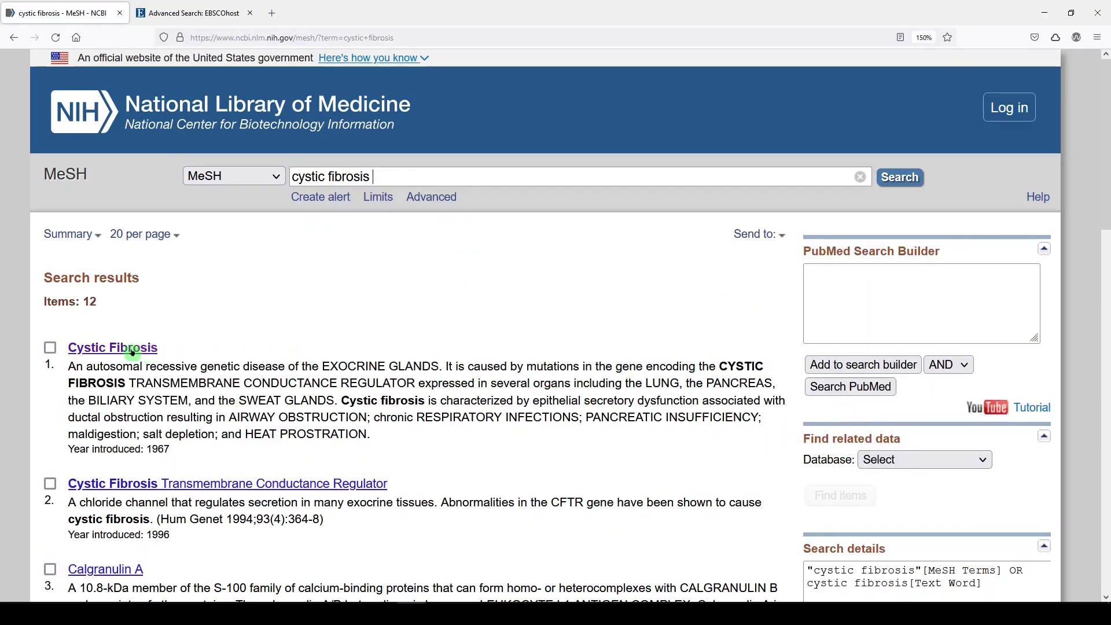
Step: Open the Cystic Fibrosis MeSH heading record and look over its details
left_click(121, 349)
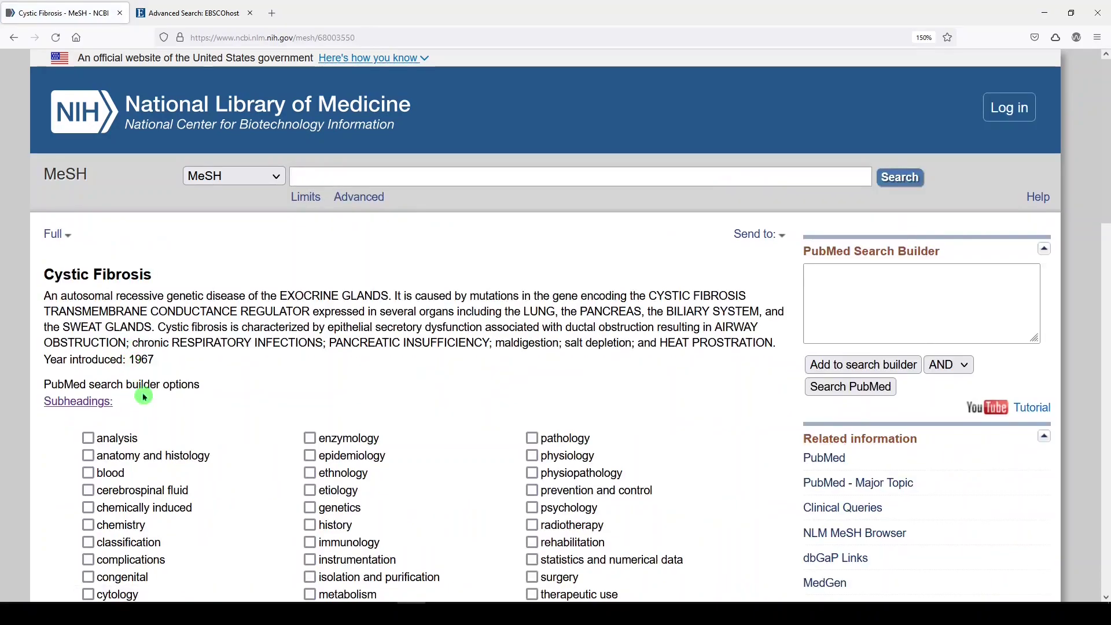
scroll(144, 393, "down", 6)
scroll(143, 396, "down", 1)
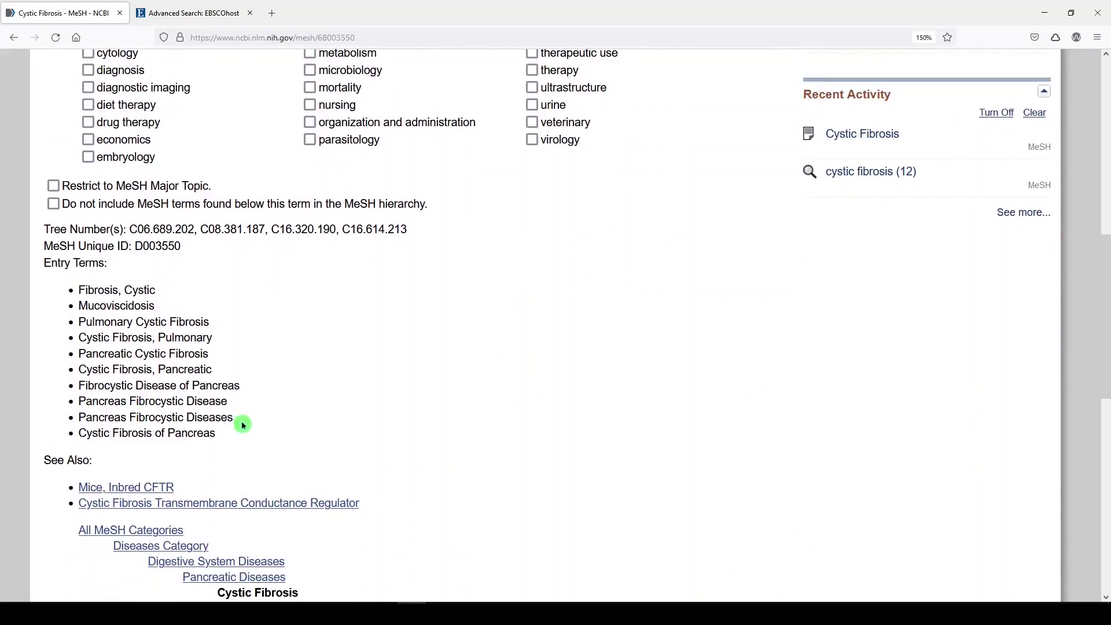
scroll(243, 426, "down", 3)
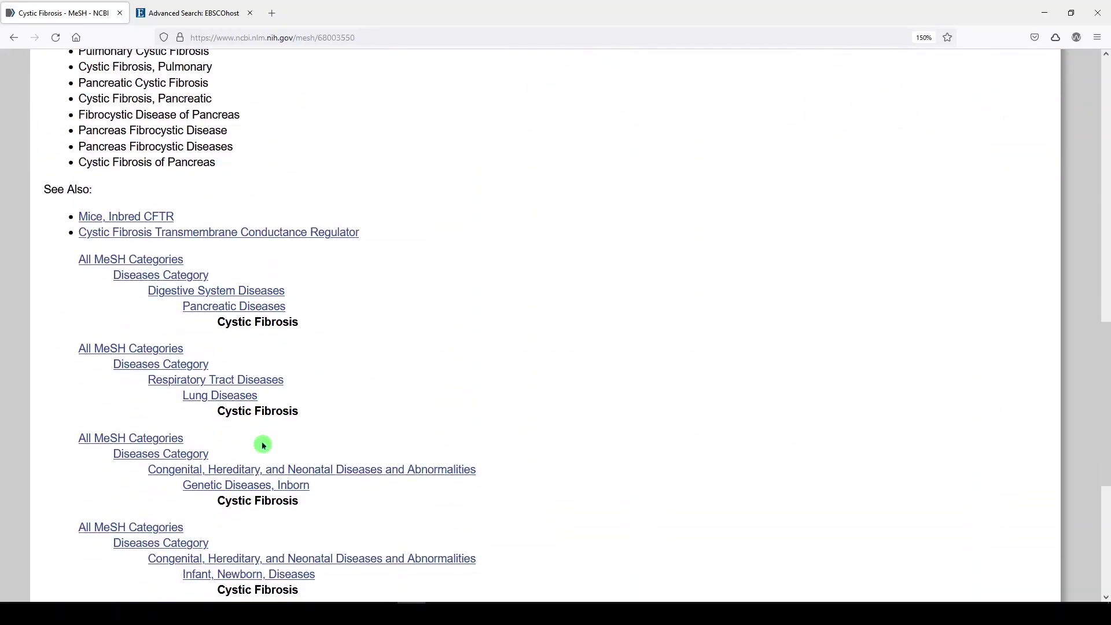
scroll(316, 447, "up", 10)
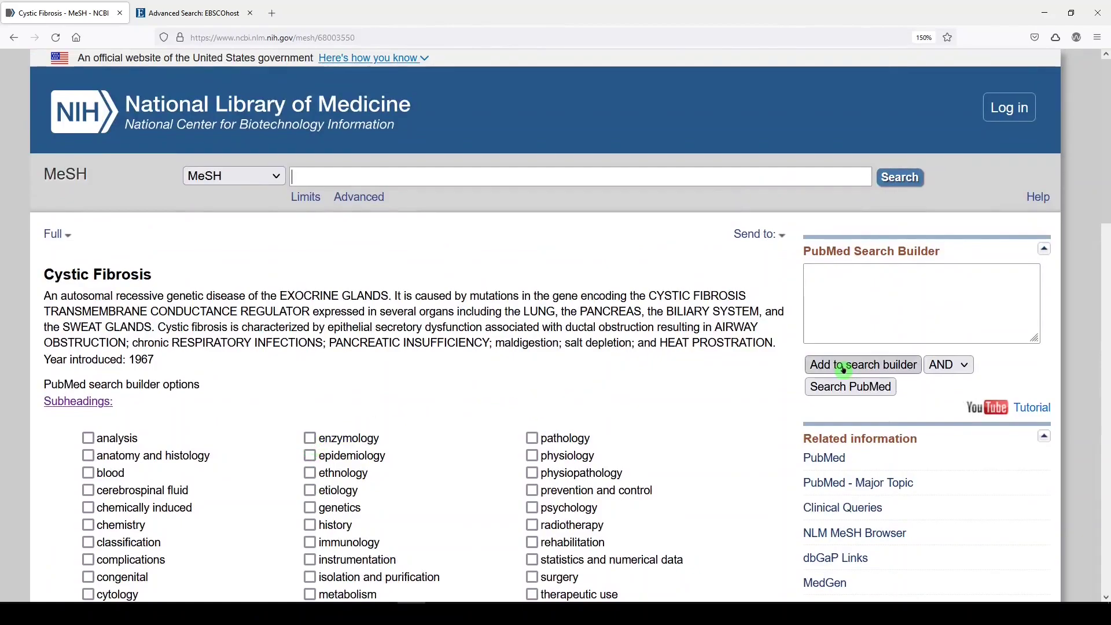
Step: Search PubMed for "Cystic Fibrosis"[Mesh] (38,429 results), view the first article, then return to the list
left_click(843, 368)
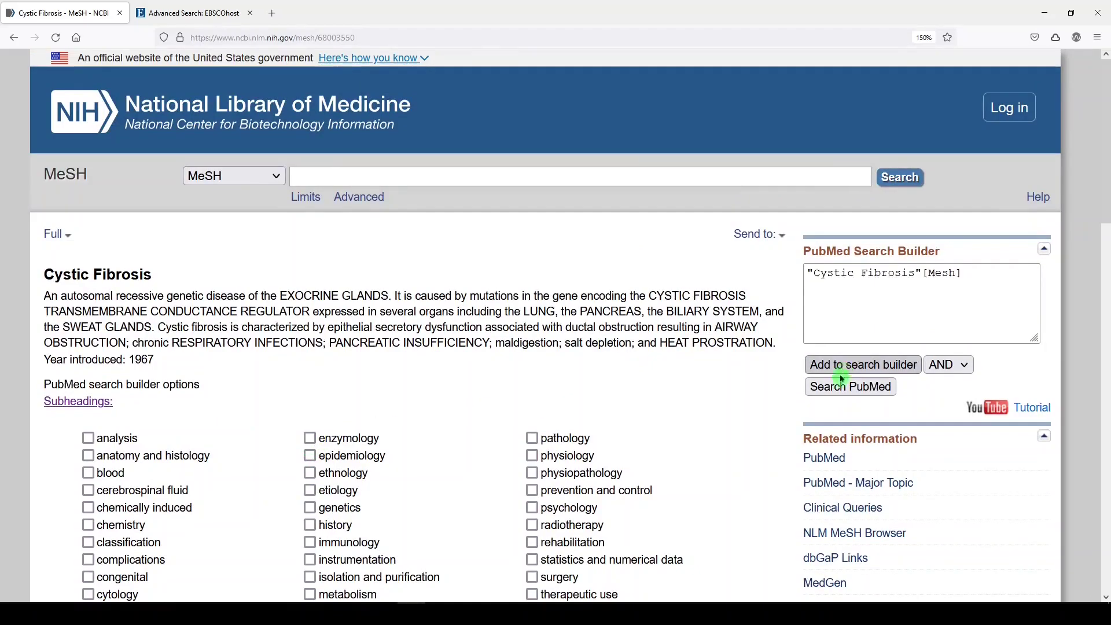
left_click(841, 388)
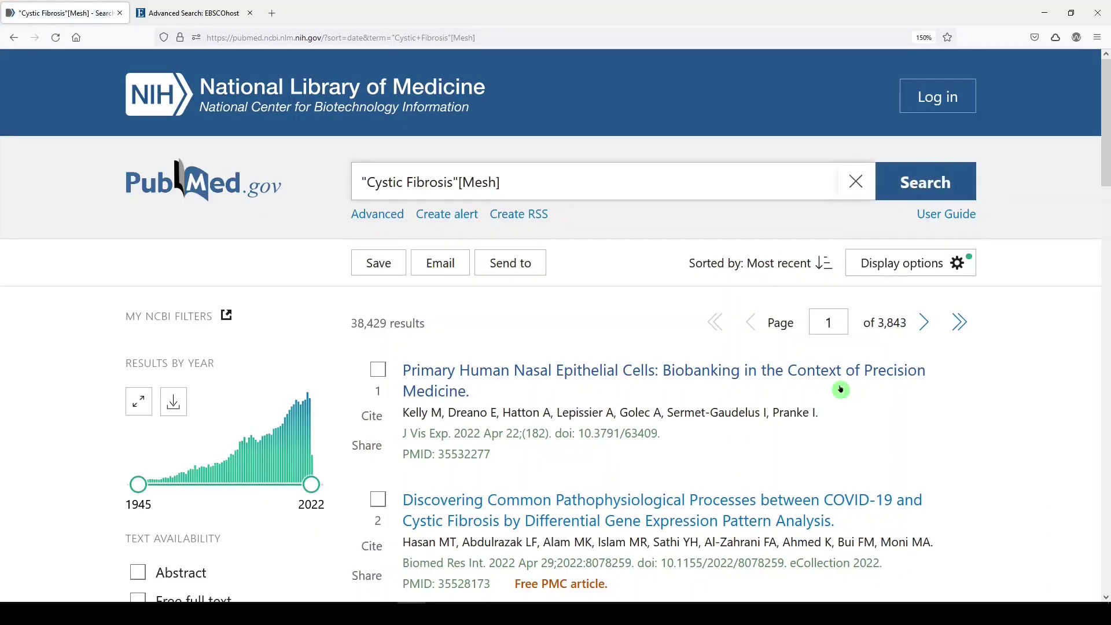
left_click(593, 376)
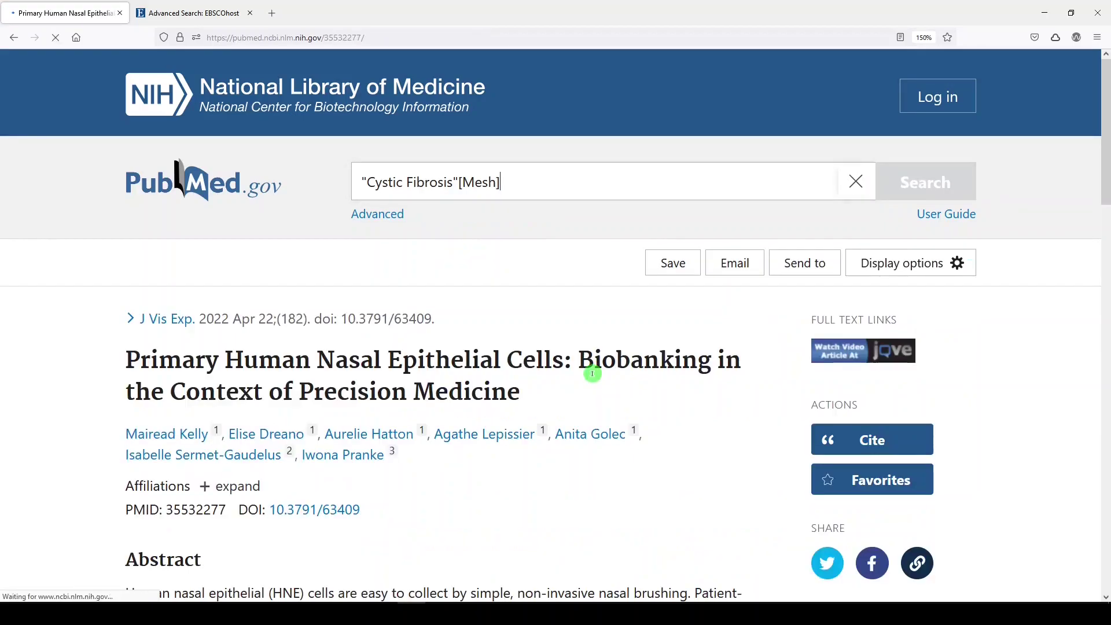
scroll(361, 500, "down", 3)
scroll(360, 500, "down", 8)
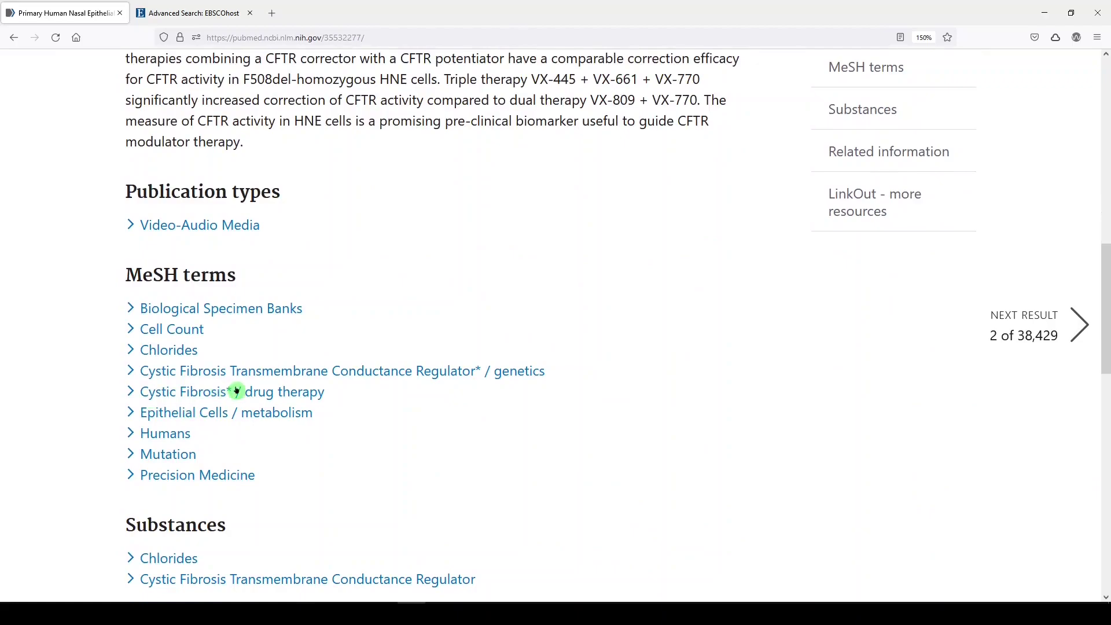
left_click(12, 38)
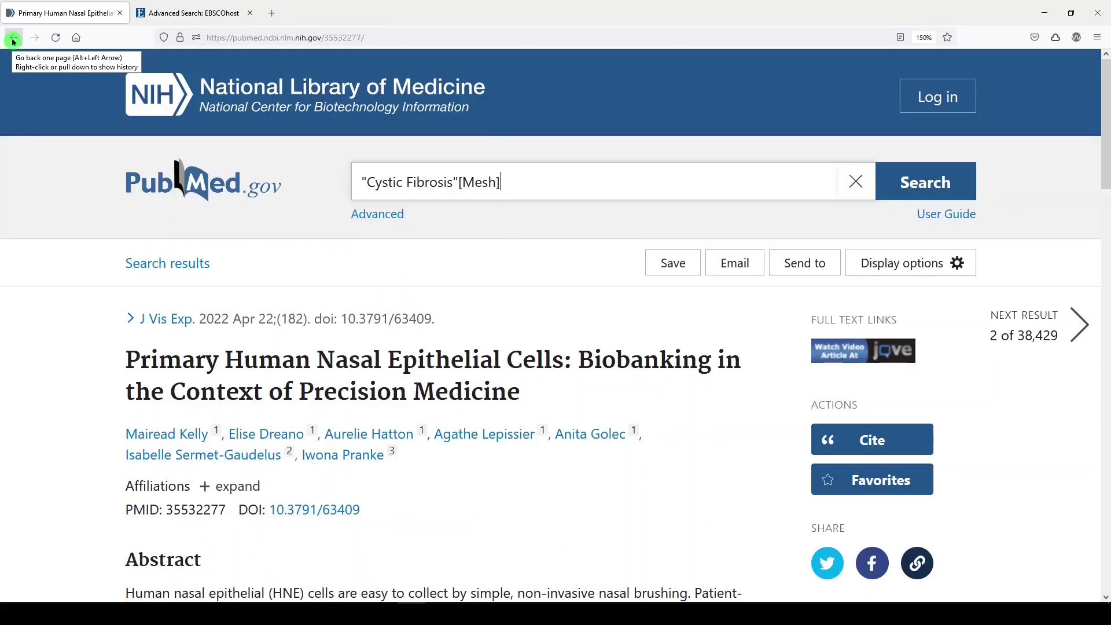
left_click(12, 41)
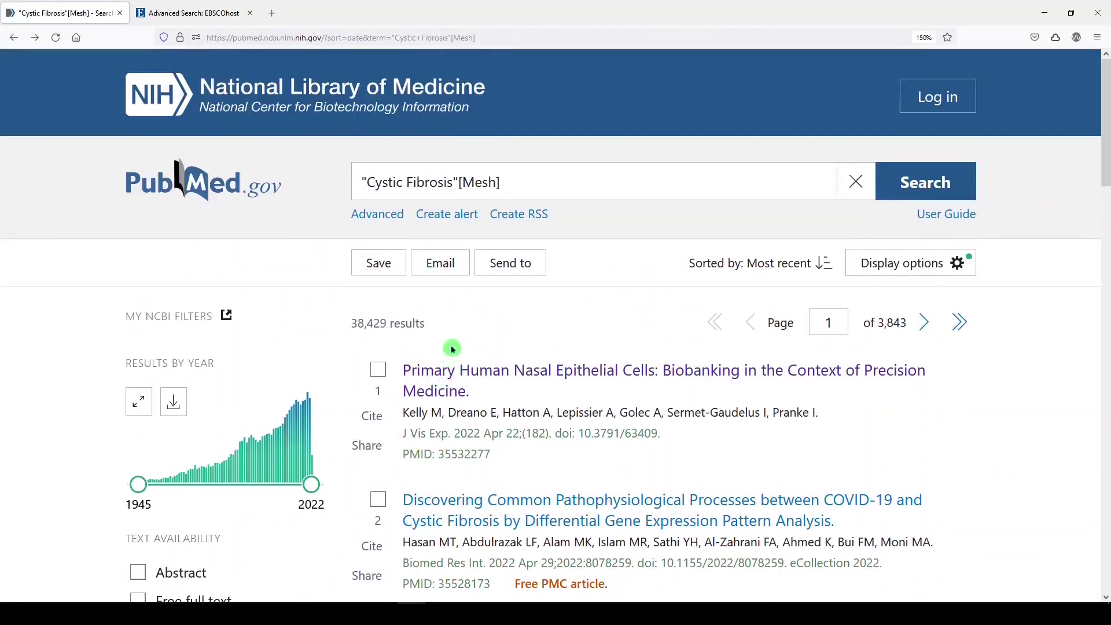
Step: Broaden the query with OR "cystic fibrosis"[tw], giving 55,347 results
left_click(516, 179)
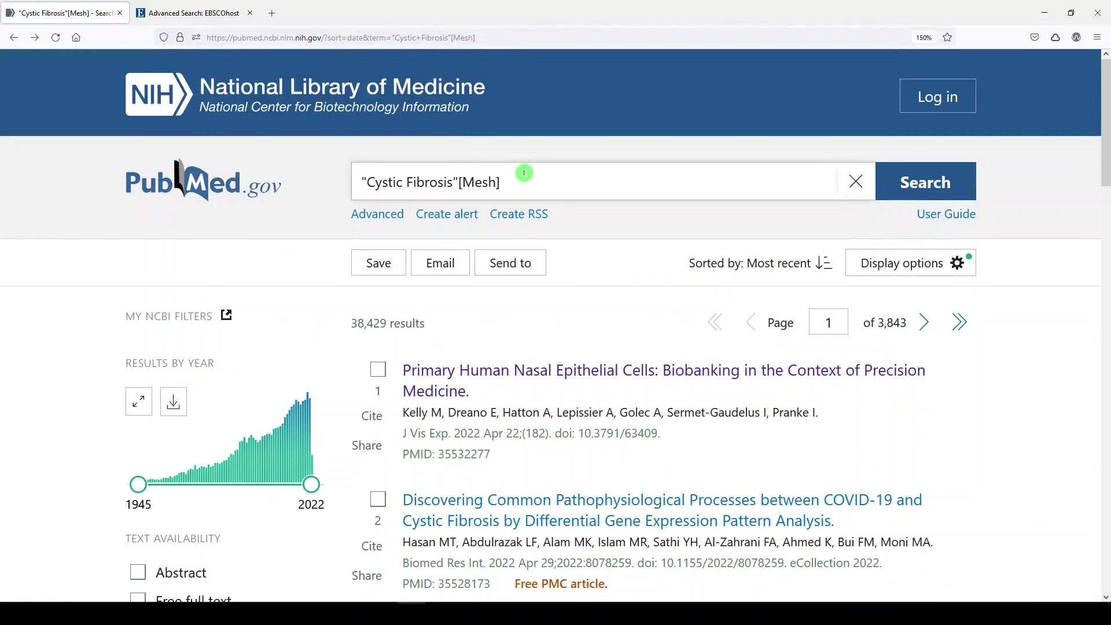
type("OR \"")
type("cystic ")
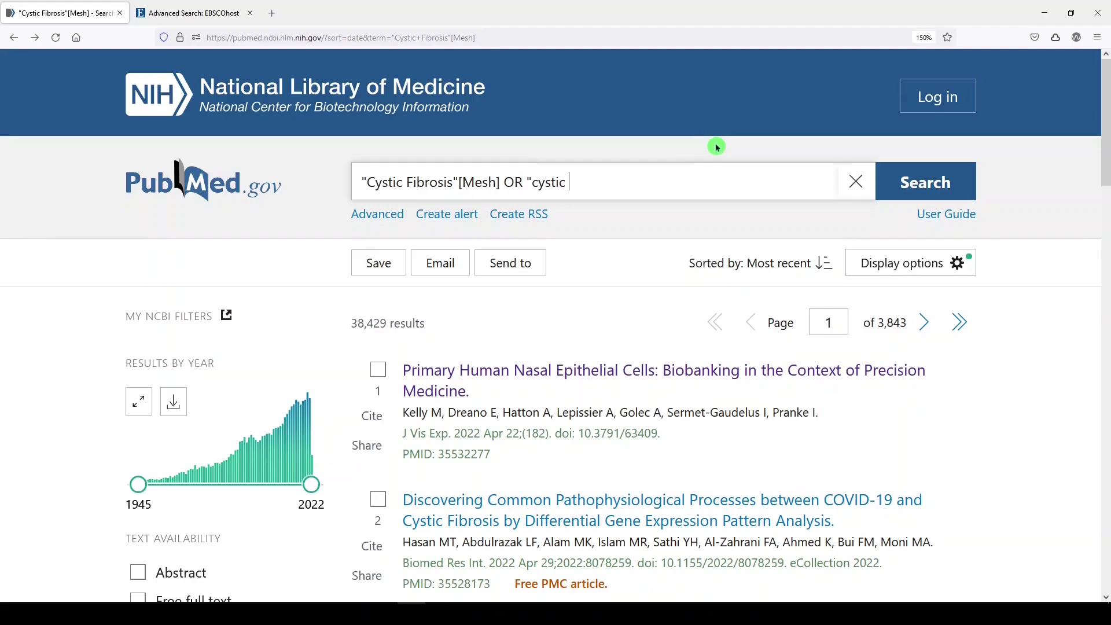
type("fibrosis\"[tw]")
left_click(909, 176)
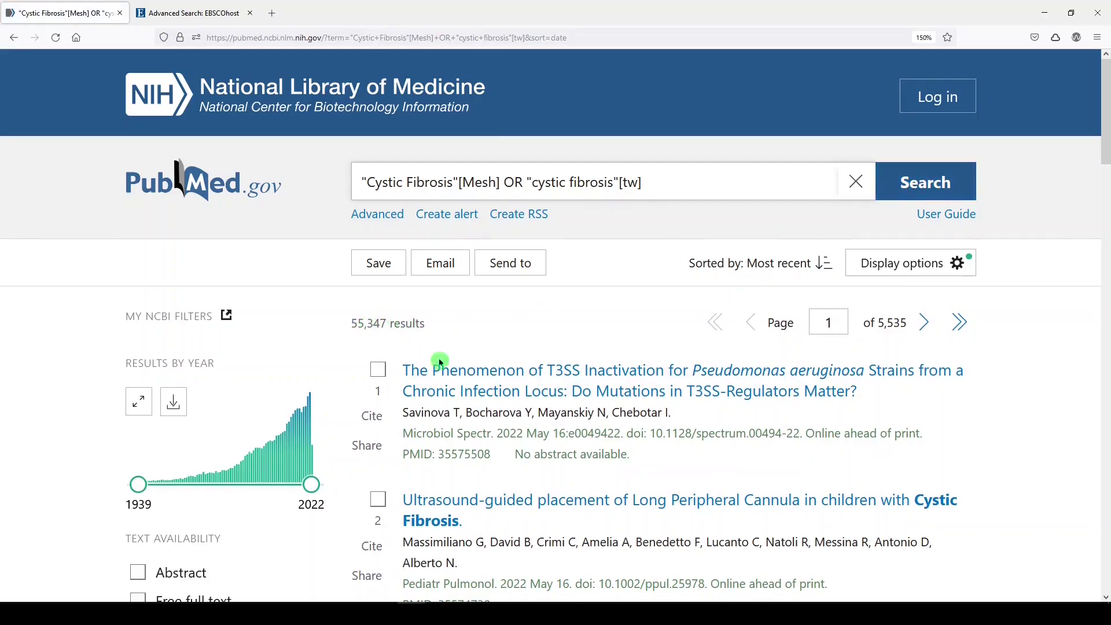
Step: Open the first article and highlight 'cystic fibrosis' among its keywords
left_click(458, 373)
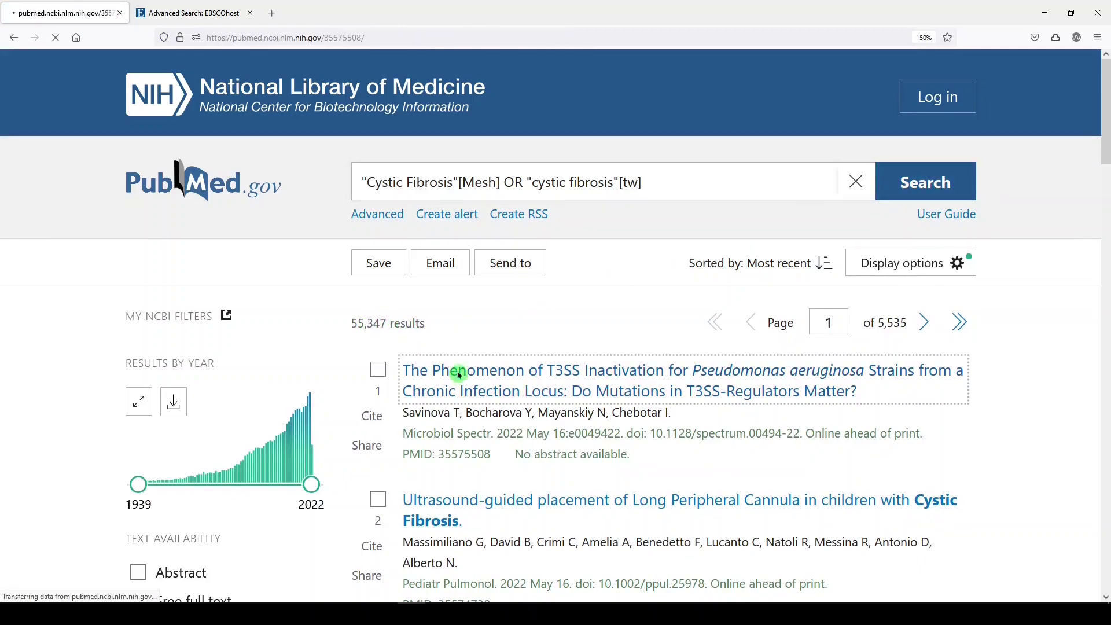
scroll(458, 366, "down", 5)
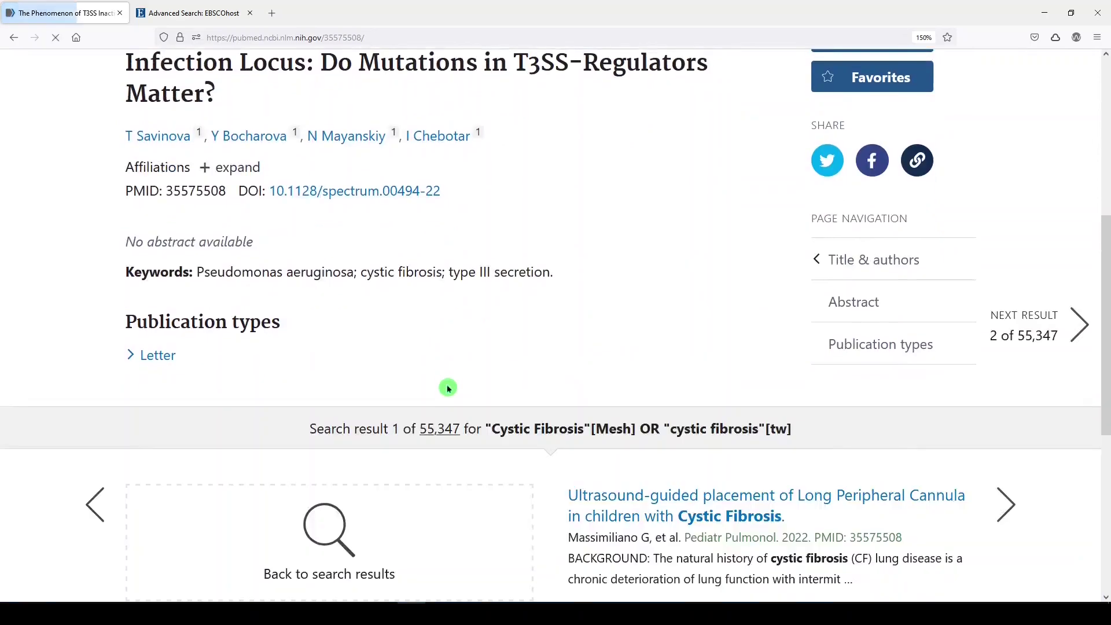
scroll(448, 387, "up", 3)
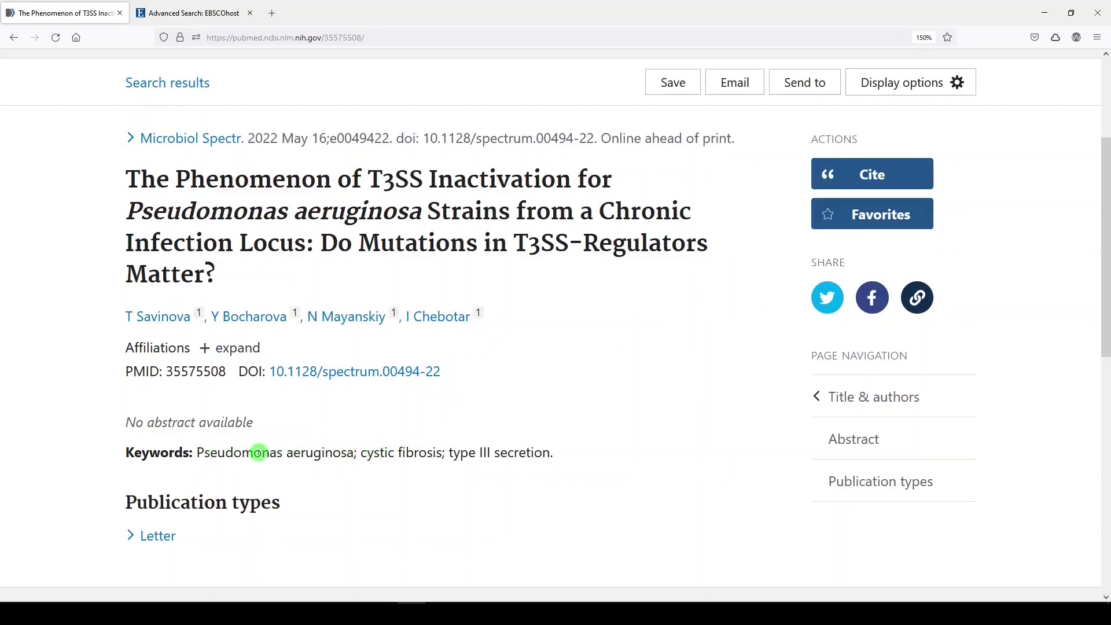
left_click_drag(361, 452, 442, 450)
scroll(417, 446, "up", 3)
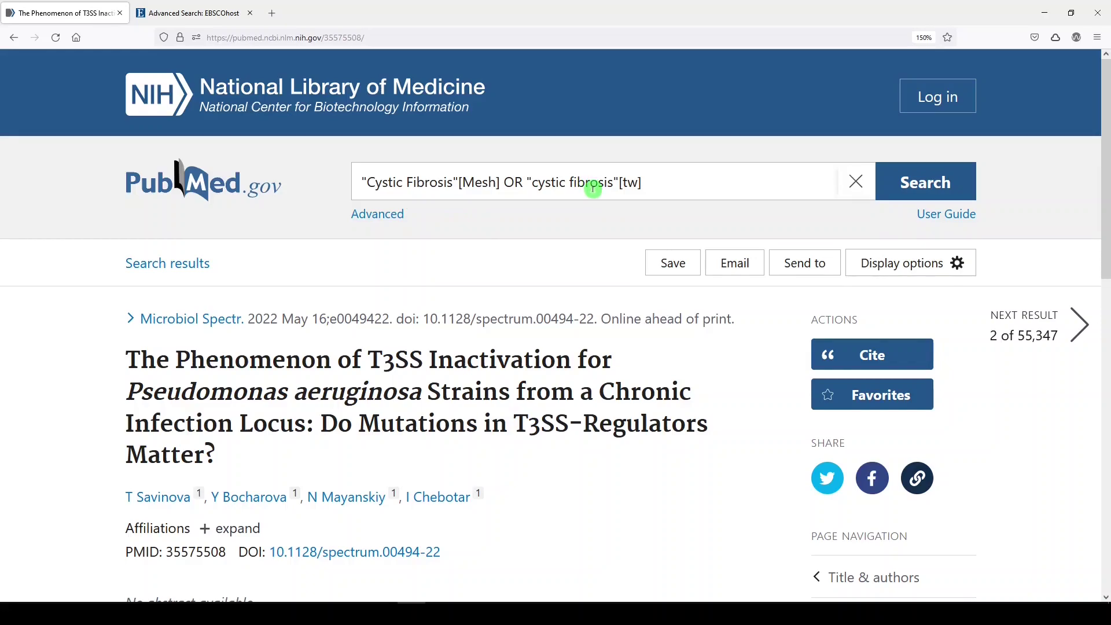
Step: Search CINAHL on the (MH "Cystic Fibrosis") subject heading, giving 8,573 results as S1
left_click(186, 14)
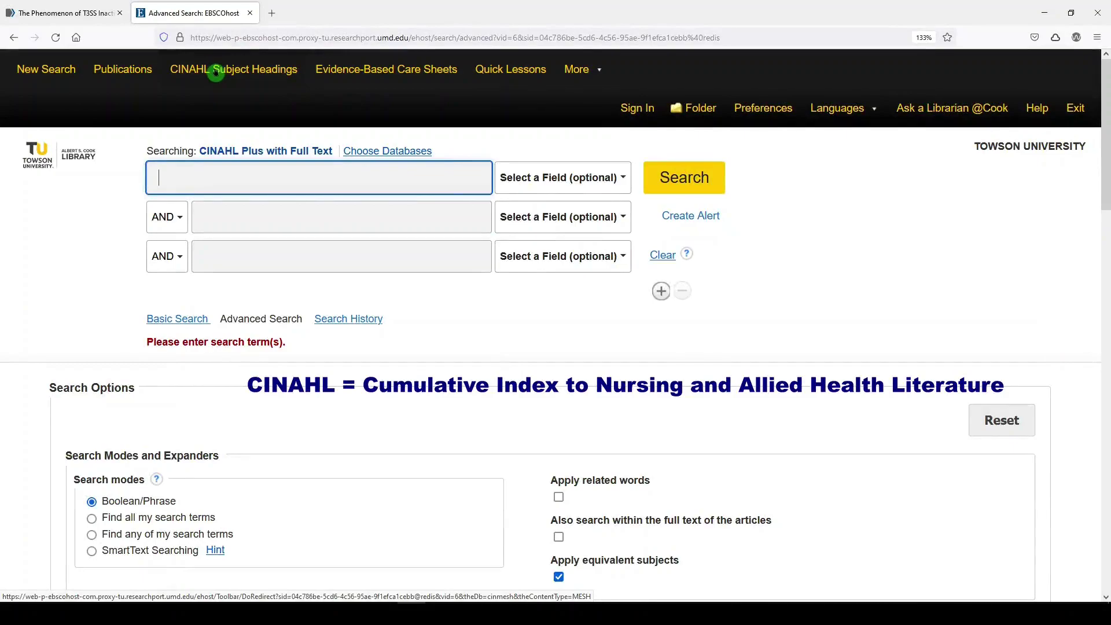
left_click(215, 71)
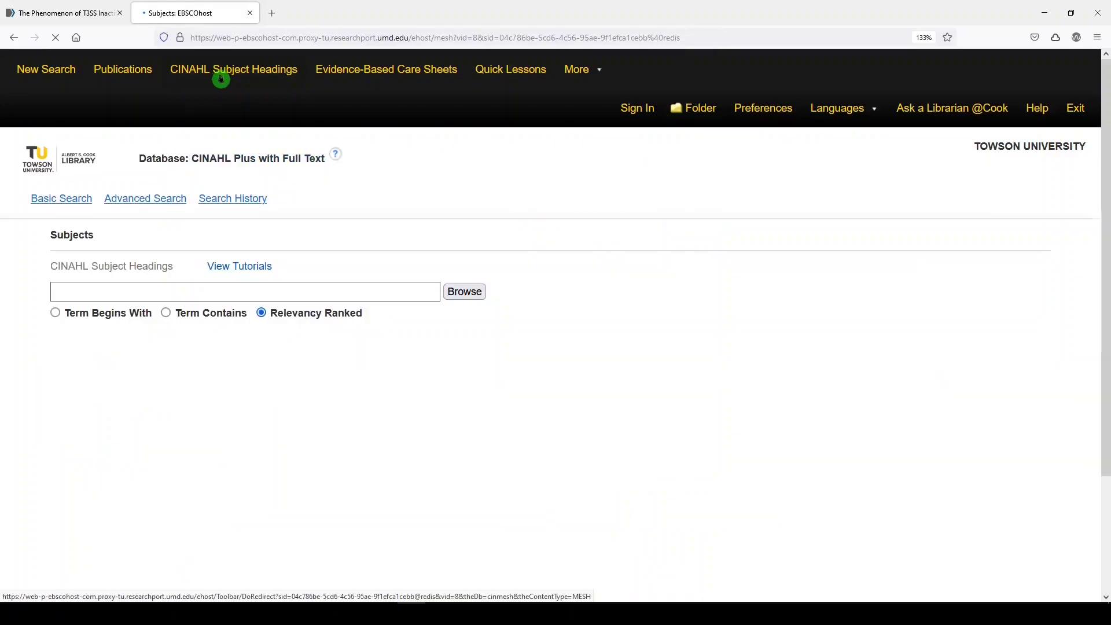
left_click(189, 291)
type("cystic fibrosis")
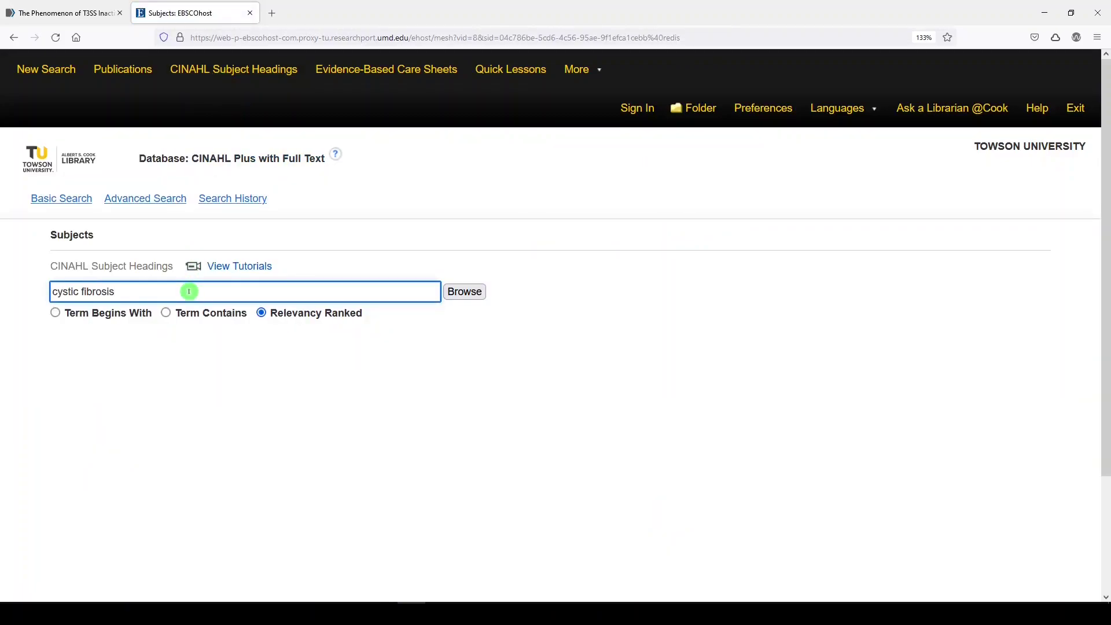
key("Return")
left_click(63, 432)
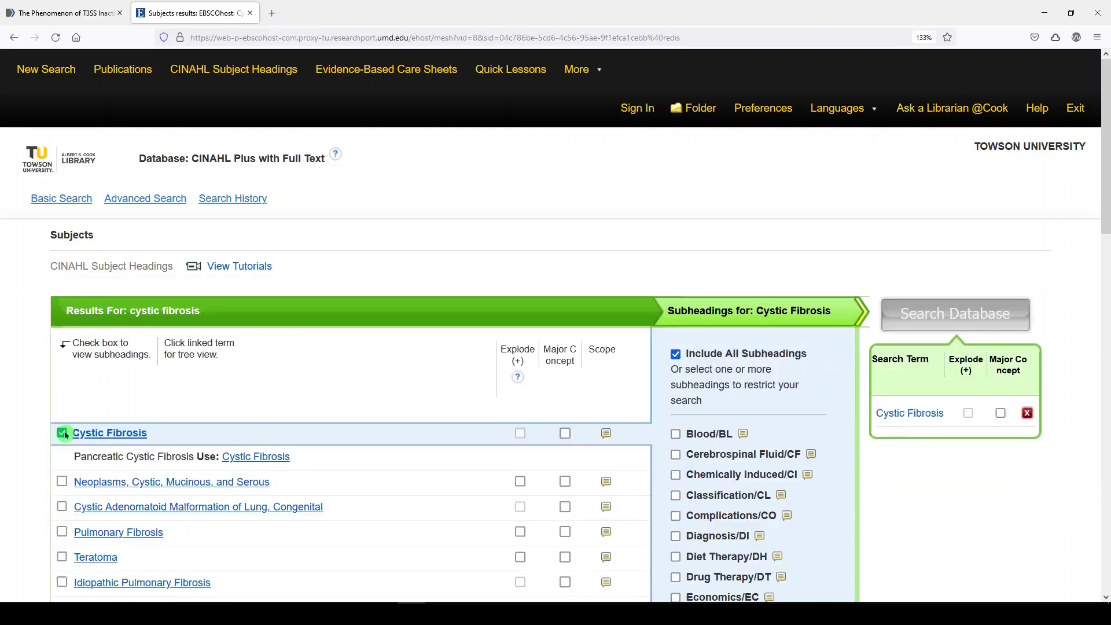
left_click(928, 318)
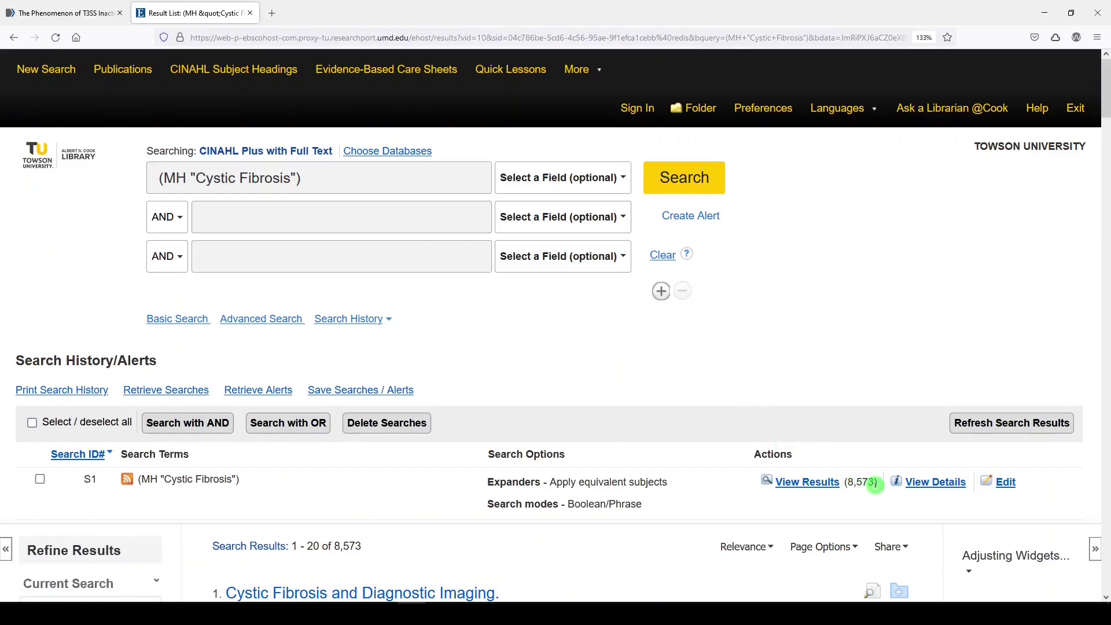
Step: Search (MH "Cystic Fibrosis") OR AB "cystic fibrosis", creating S2 with 10,204 results
left_click(327, 186)
type("OR ")
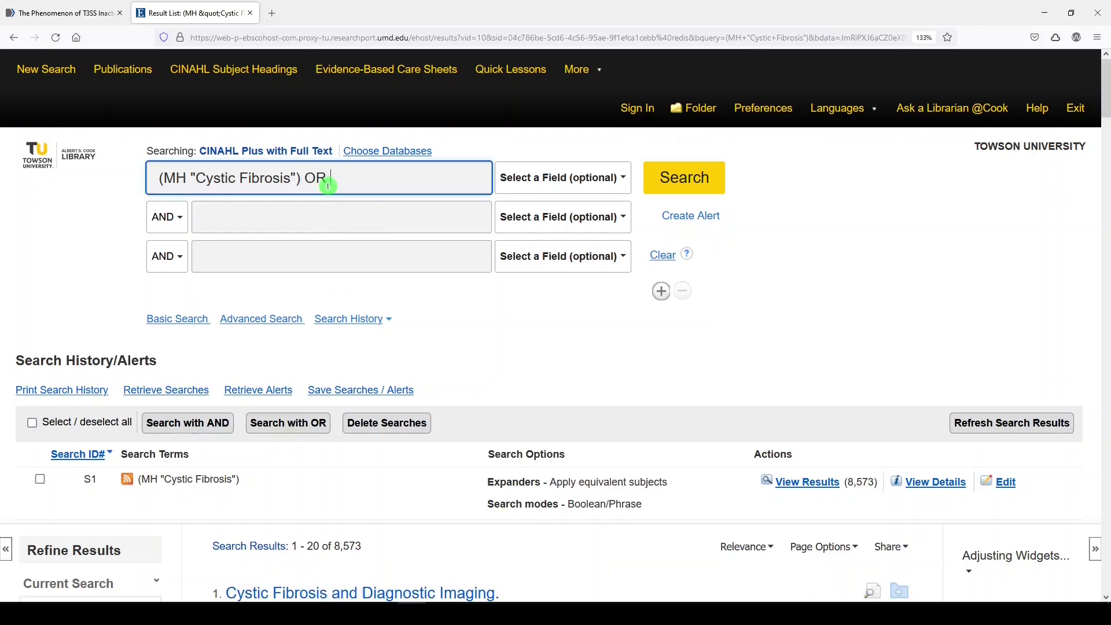
type("\"cystic fibrosis\"")
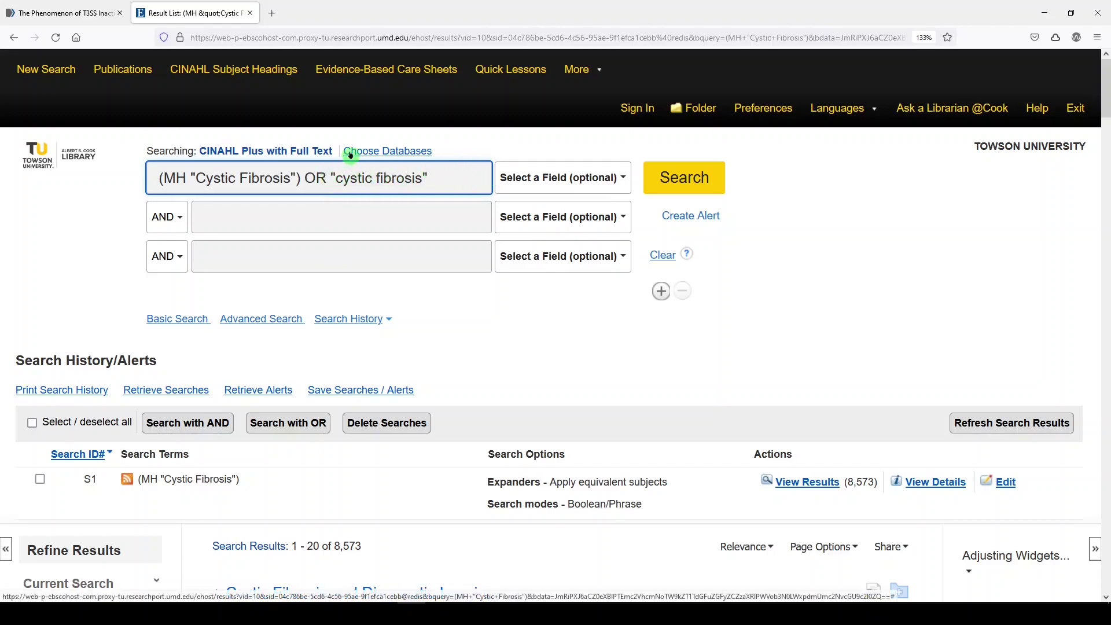
type("AB")
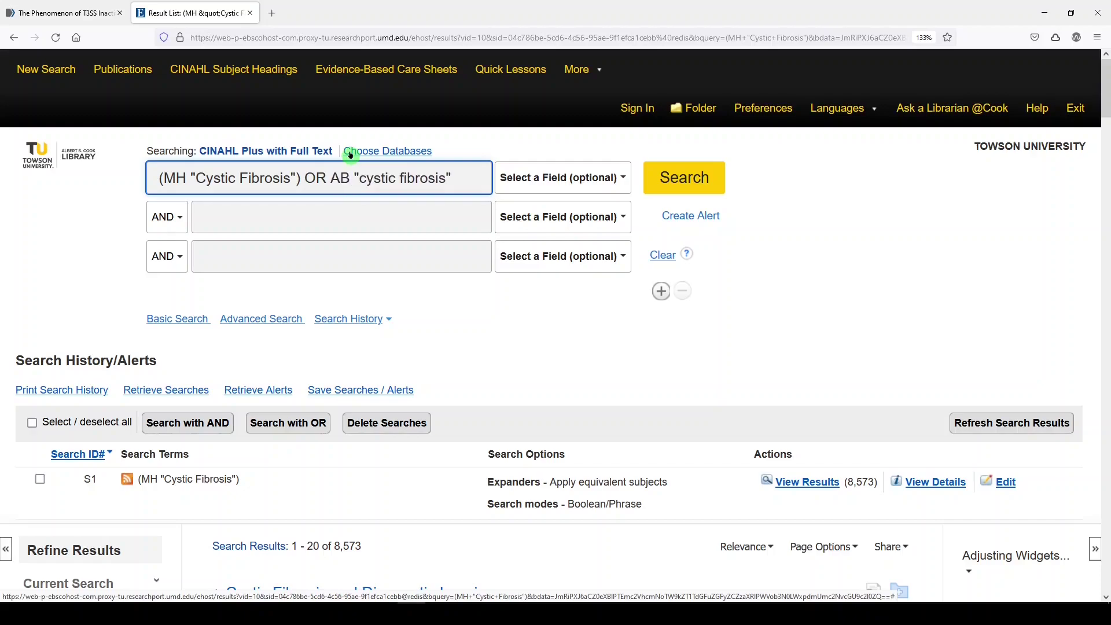
left_click(659, 178)
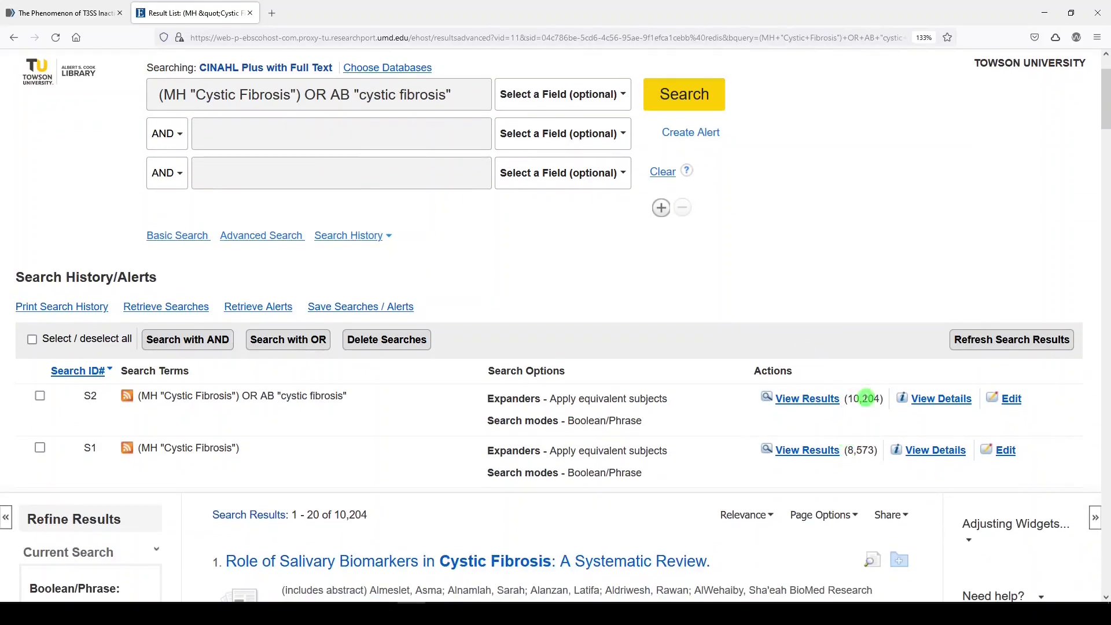
scroll(619, 339, "up", 3)
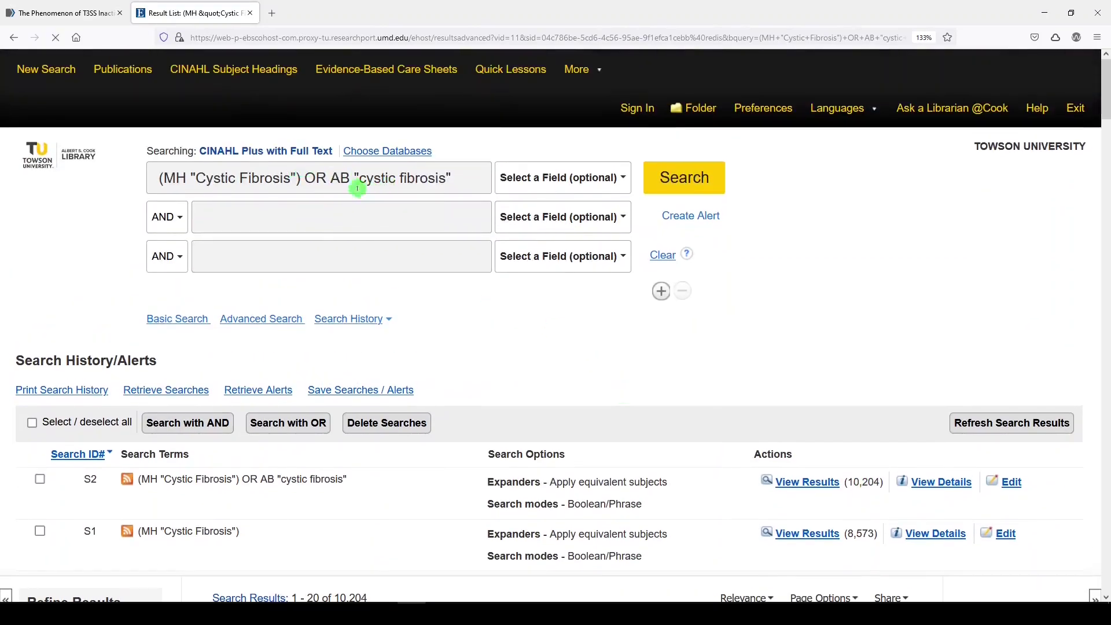
Step: Remove the AB limit and search (MH "Cystic Fibrosis") OR "cystic fibrosis", giving 10,670 results as S3
left_click(348, 180)
key("BackSpace")
key("BackSpace")
key("BackSpace")
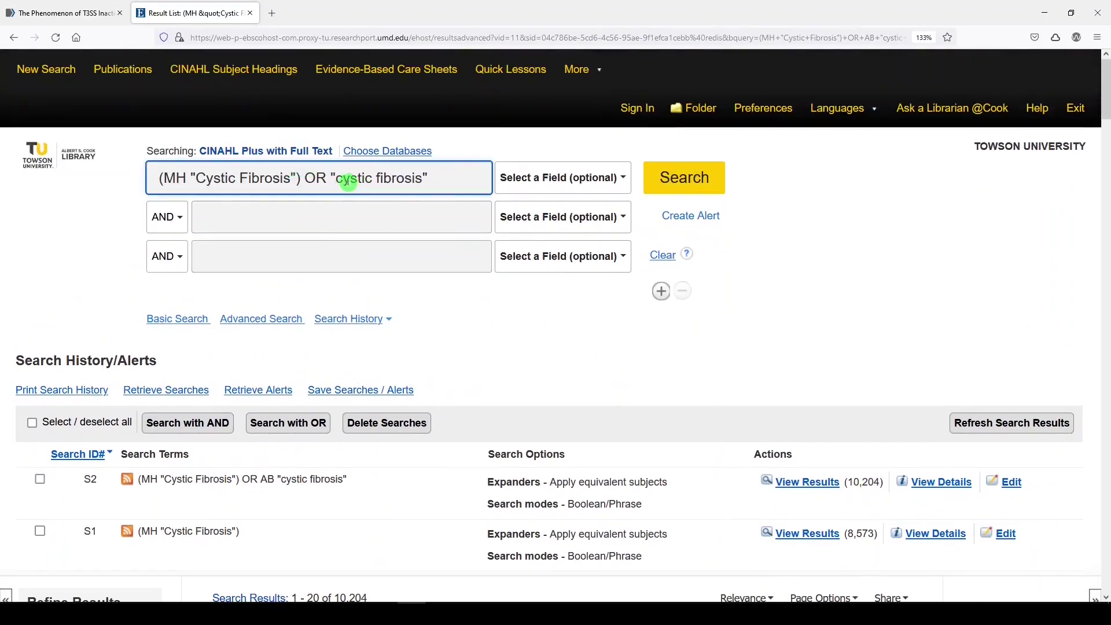
key("Return")
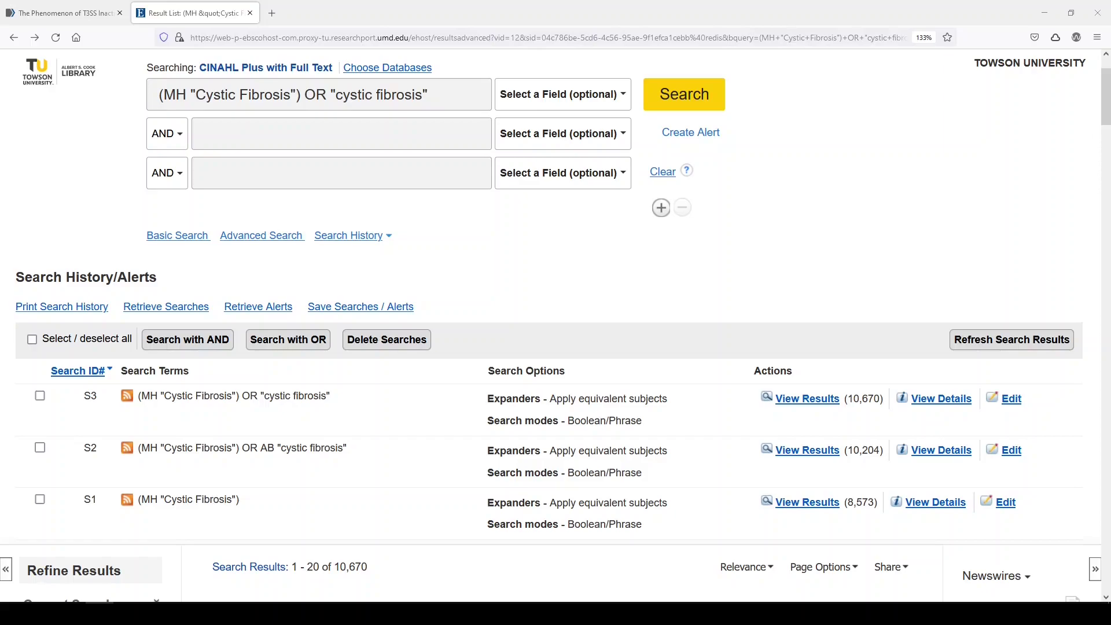
left_click(441, 104)
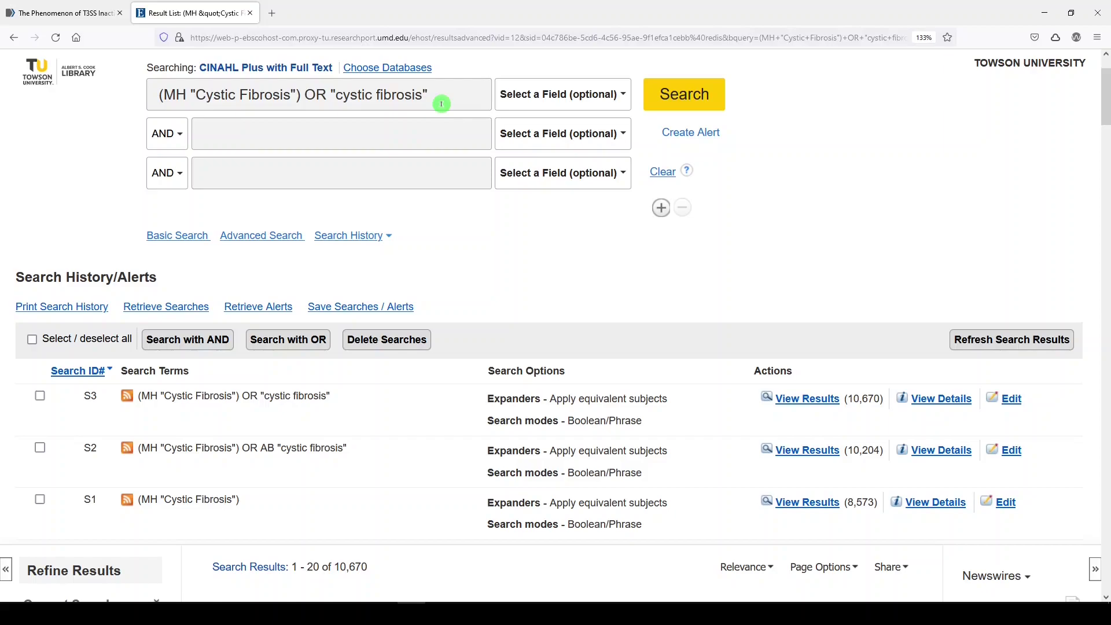